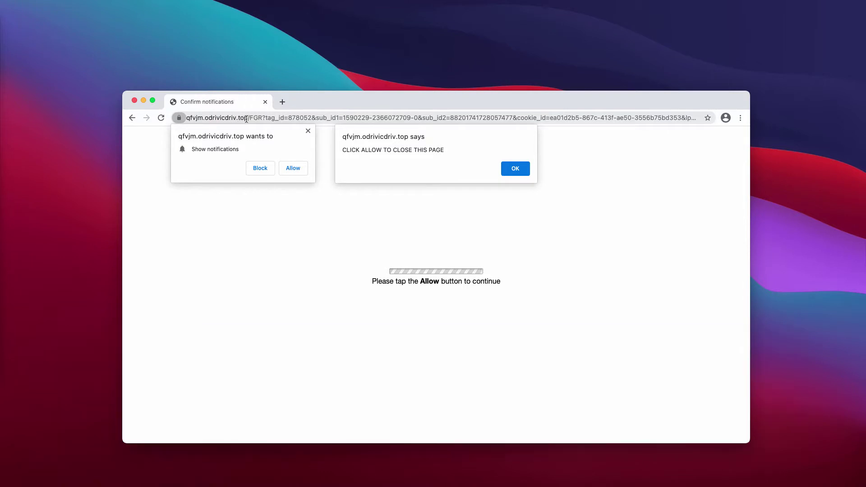
Dismiss the page's alert dialog and allow notifications from qfvjm.odrivicdriv.top.
drag(248, 118, 205, 118)
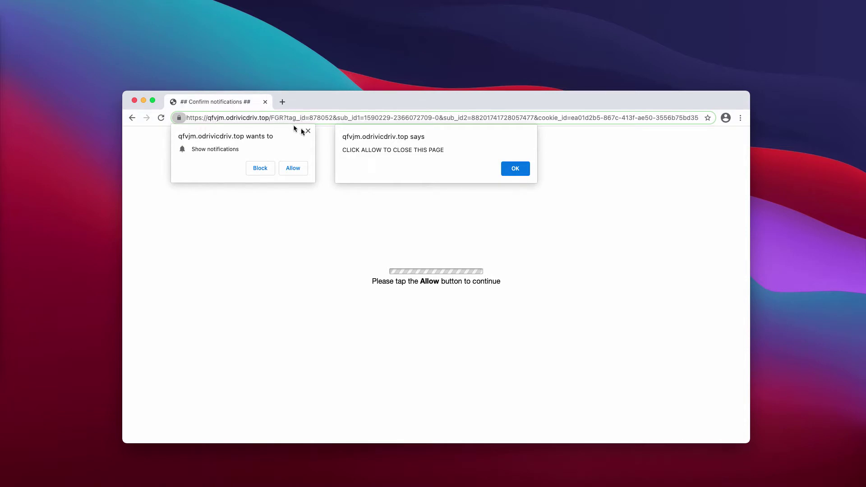
click(528, 173)
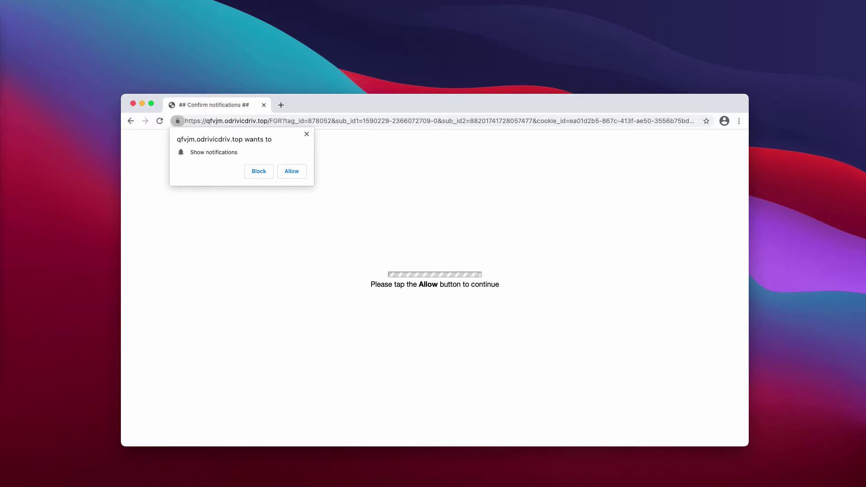
drag(418, 103, 413, 106)
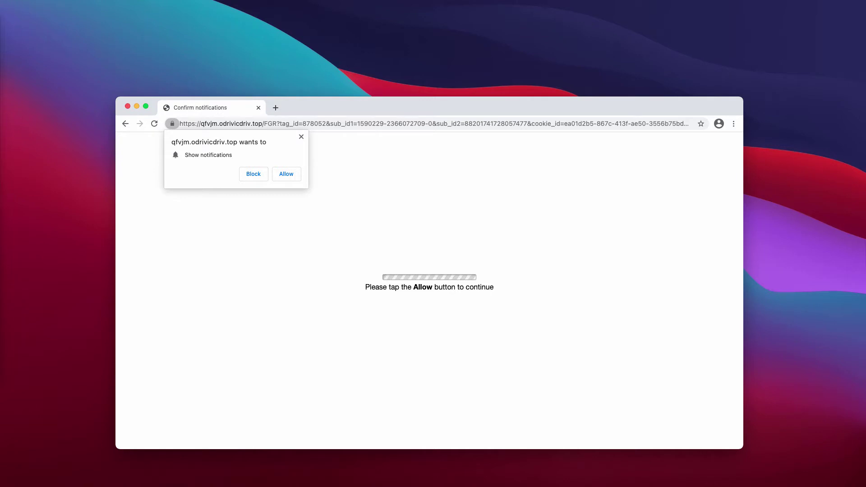
click(283, 174)
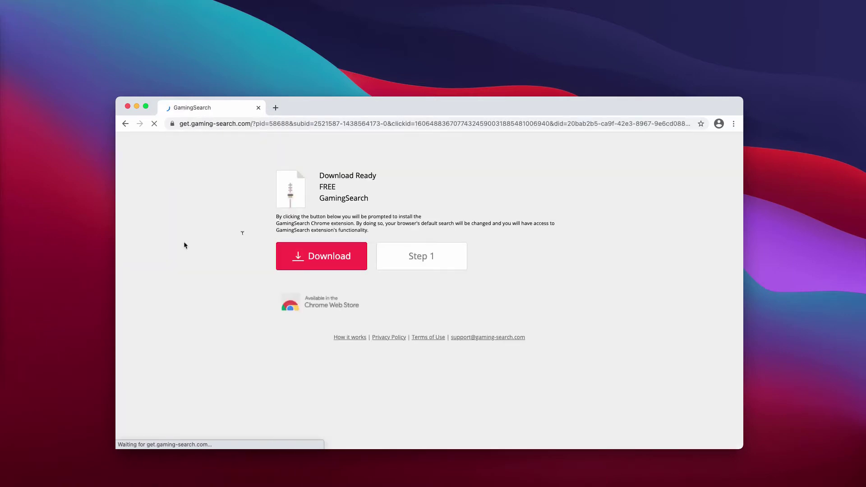
Open the browser's site settings for notifications in a new tab, at the list of allowed sites.
click(276, 108)
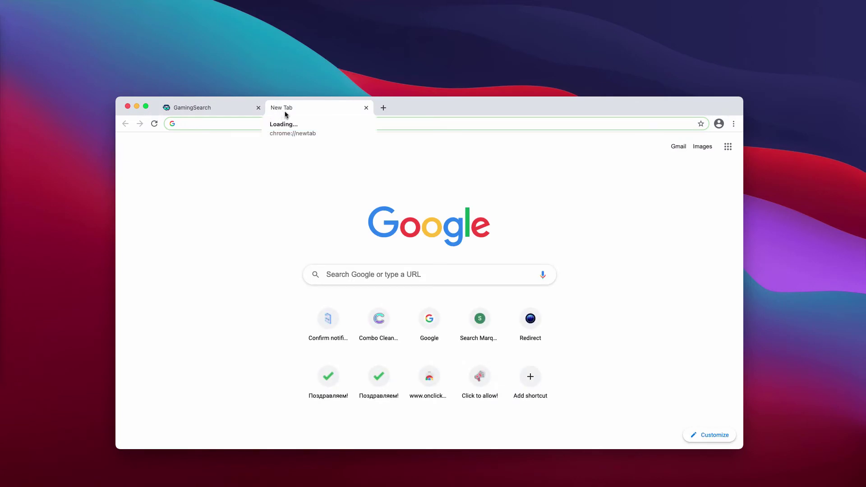
click(735, 124)
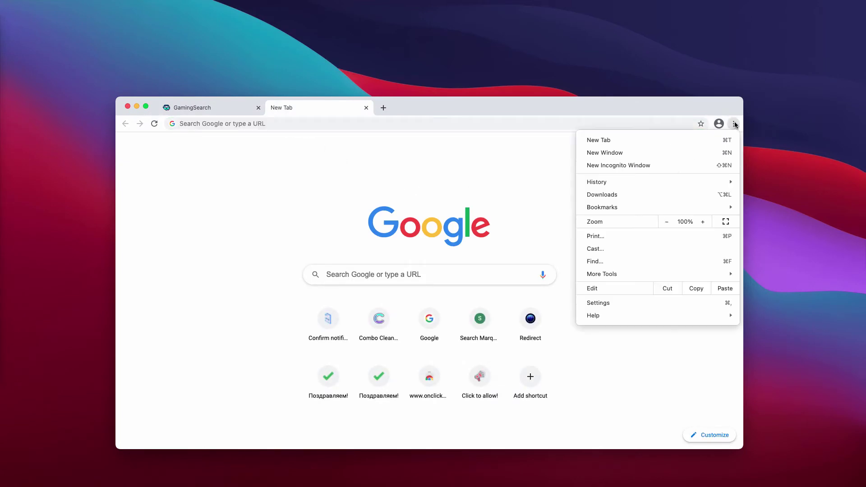
click(616, 302)
scroll(305, 261, down, 10)
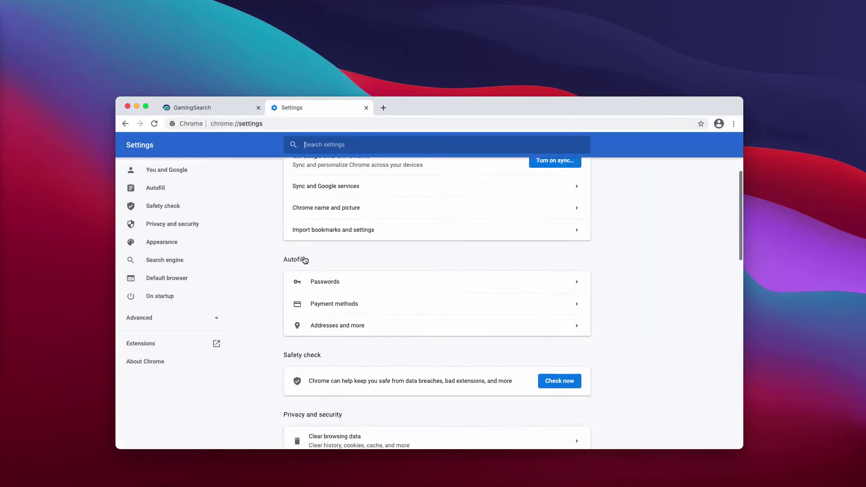
scroll(311, 337, up, 2)
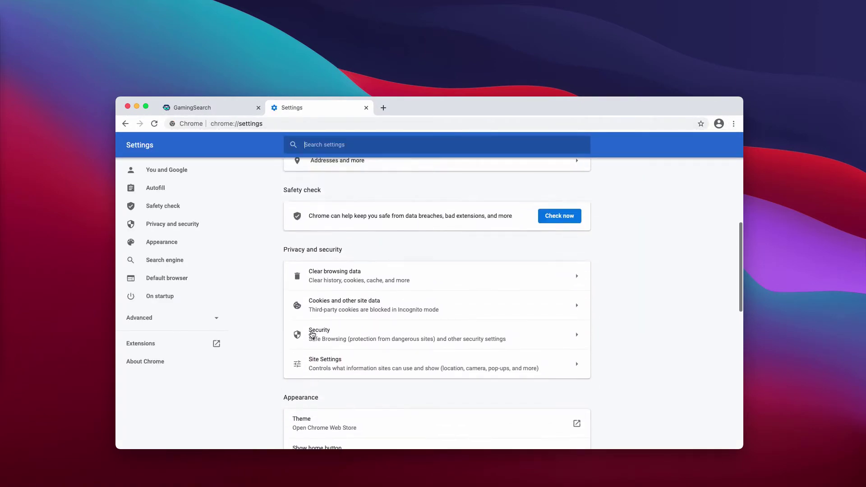
click(323, 360)
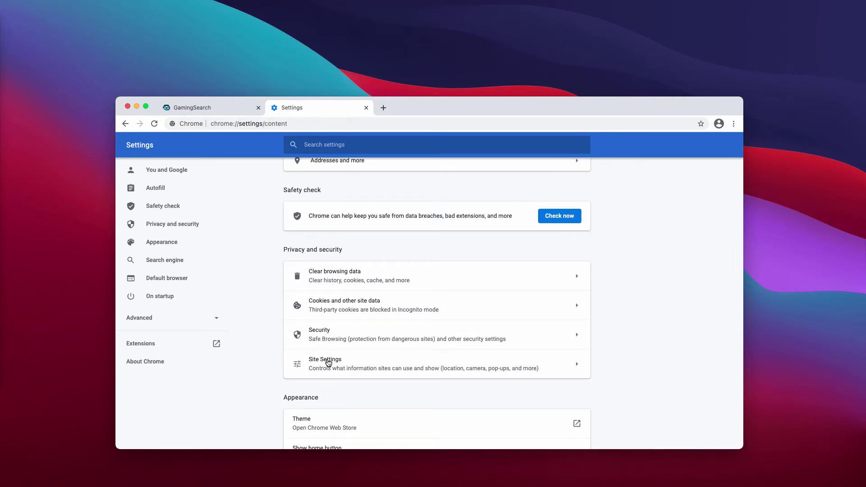
scroll(322, 357, down, 5)
scroll(330, 388, down, 5)
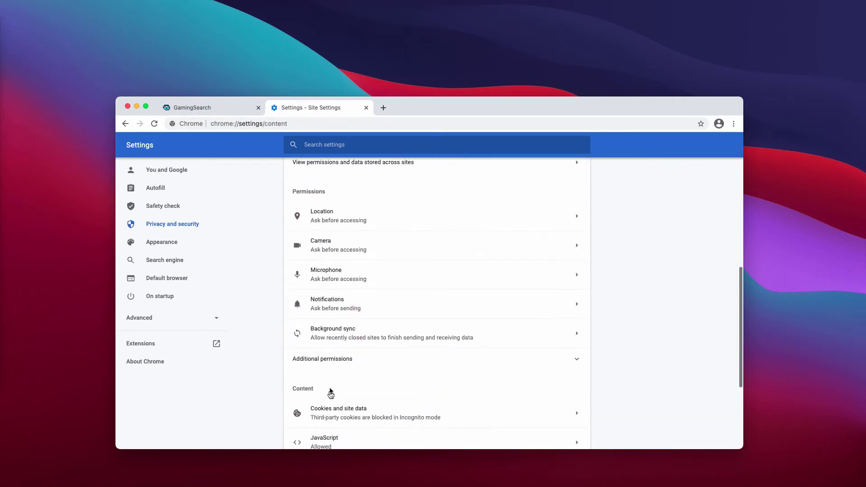
scroll(334, 405, up, 3)
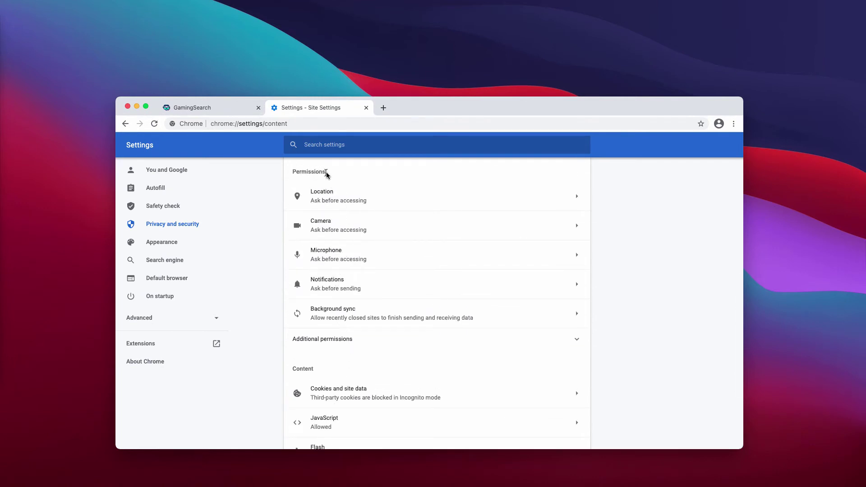
click(339, 281)
scroll(341, 277, down, 3)
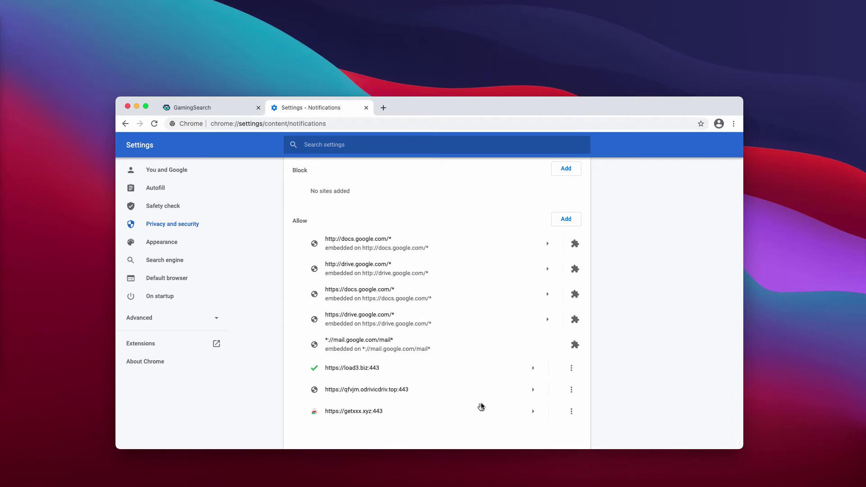
Remove load3.biz, qfvjm.odrivicdriv.top and getxxx.xyz from the sites allowed to send notifications.
click(572, 368)
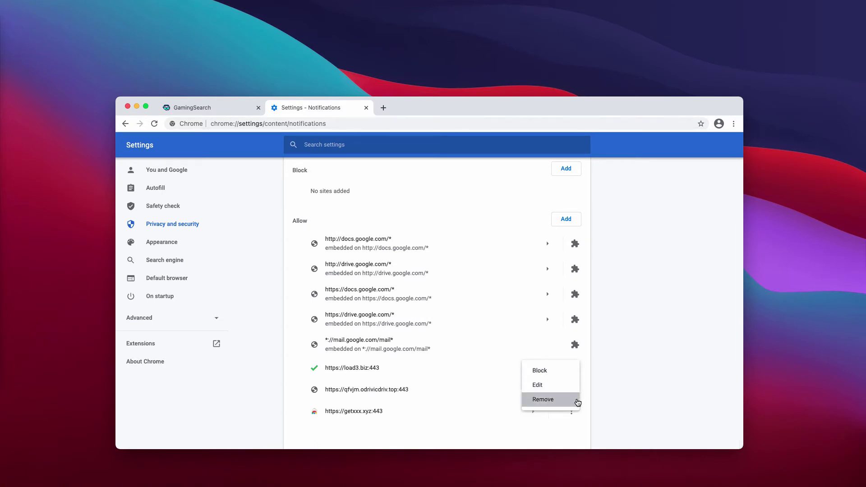
click(576, 400)
click(571, 390)
click(568, 421)
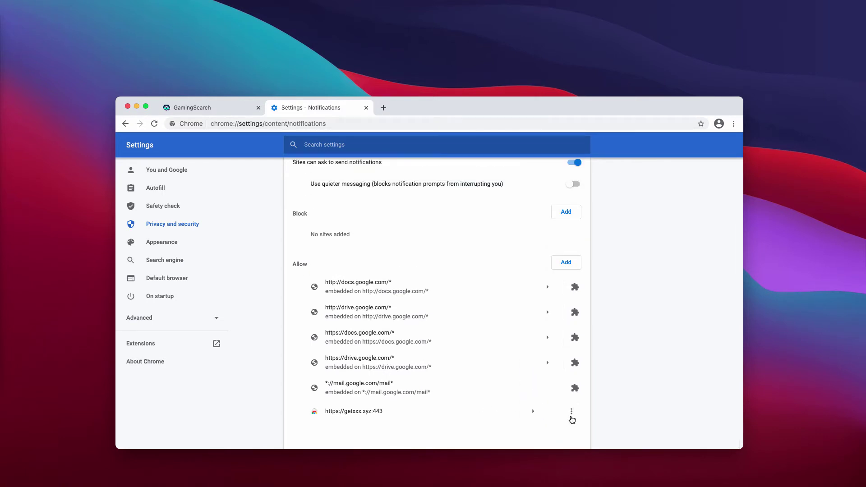
click(572, 411)
click(562, 412)
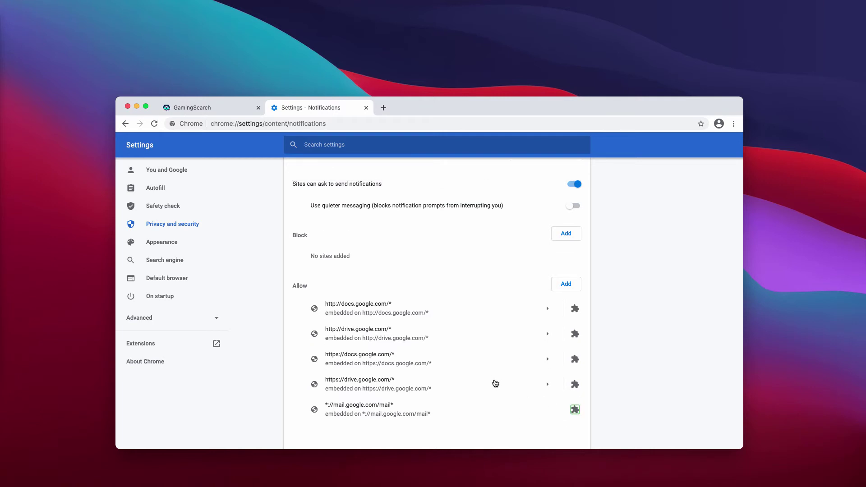
Load combocleaner.com in place of the notification settings and close the GamingSearch page.
click(330, 123)
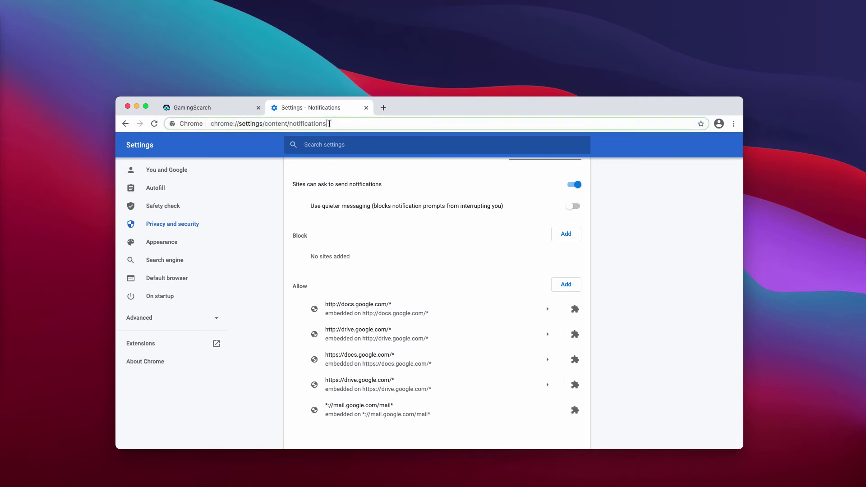
key(super+a)
text(combocleaner.com)
key(Return)
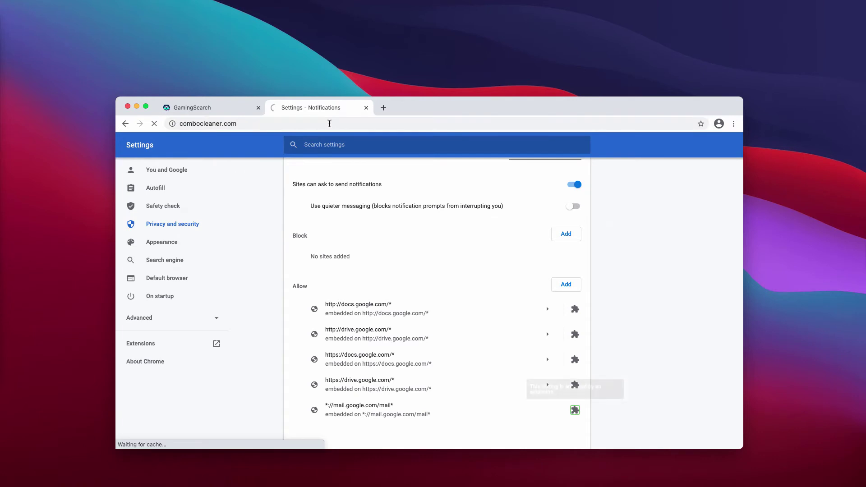
click(253, 109)
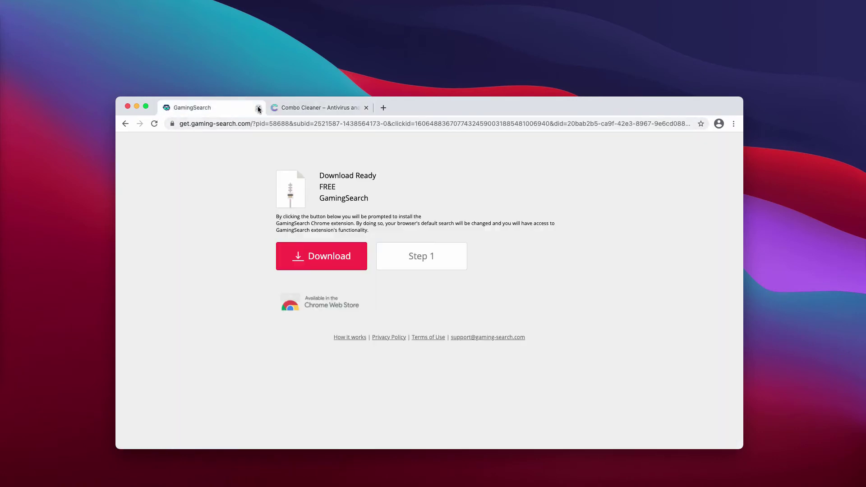
click(258, 108)
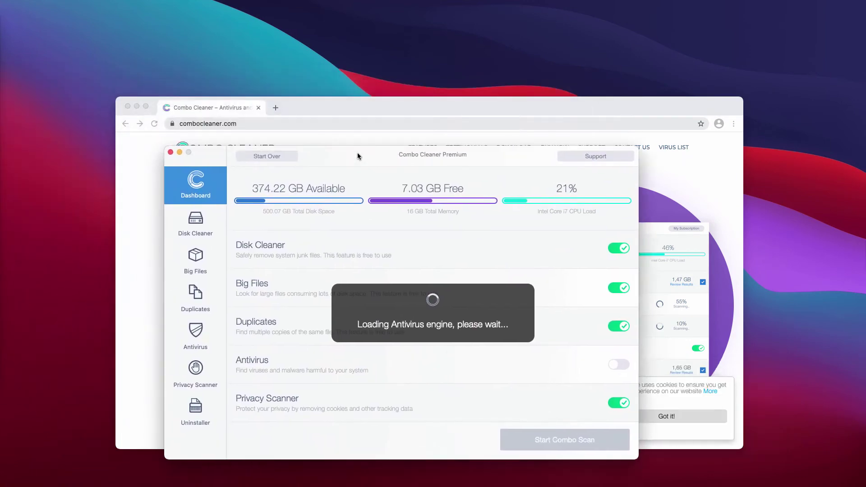
Switch to Combo Cleaner, run a Combo Scan with all modules enabled, and review the Antivirus results.
drag(358, 153, 359, 154)
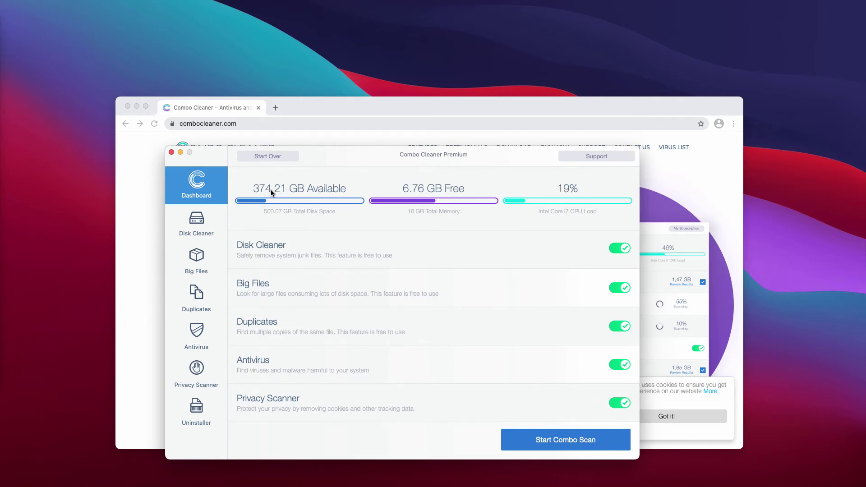
click(562, 441)
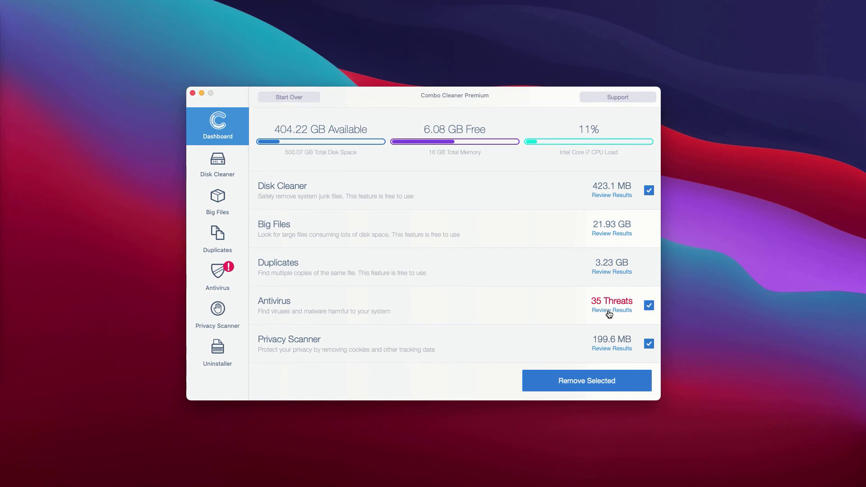
click(616, 314)
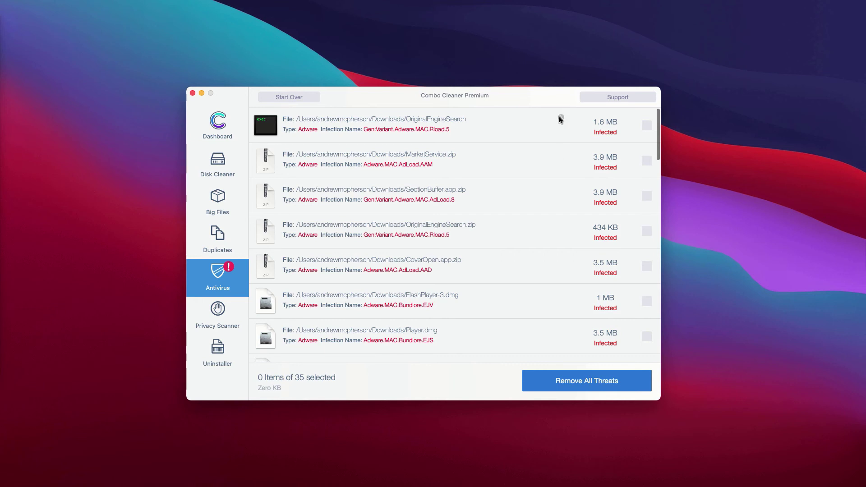
Reveal the infected MarketService.zip in Finder, move it to the Trash, and close the Downloads window.
click(562, 152)
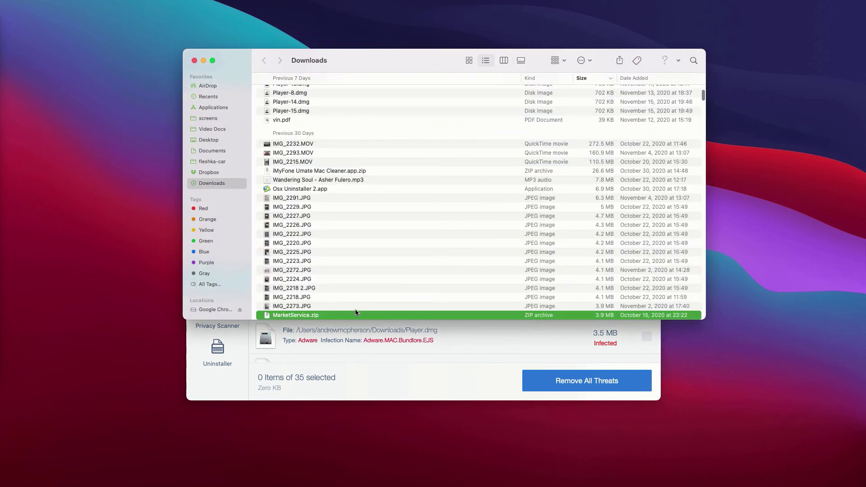
right_click(356, 315)
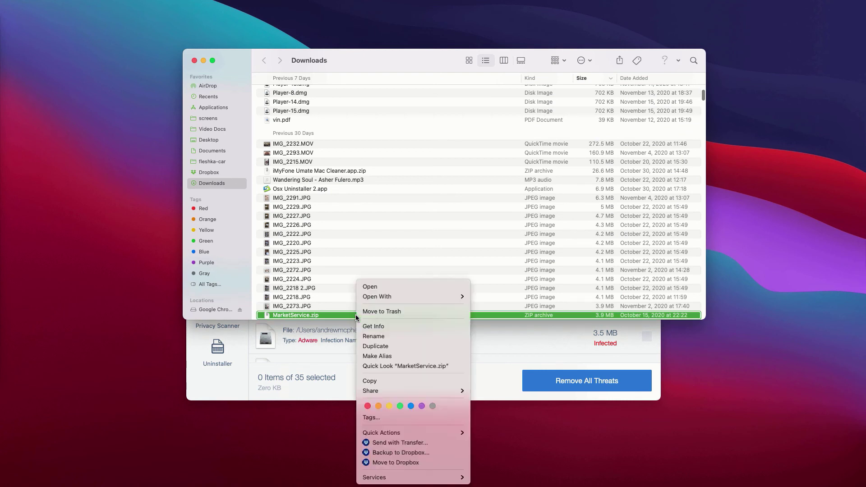
click(388, 314)
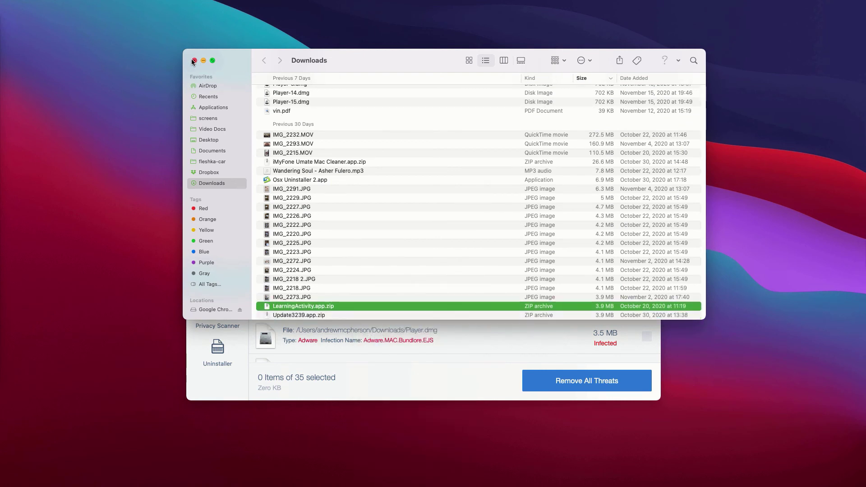
click(194, 61)
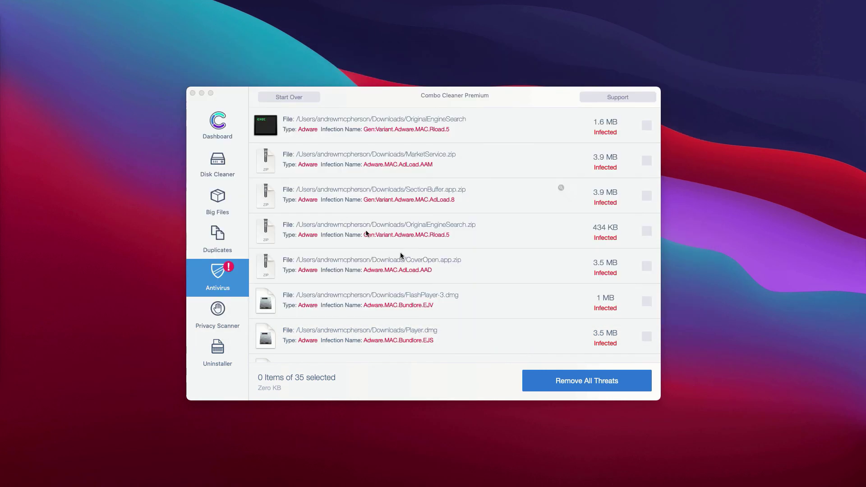
Reveal the infected CoverOpen.app.zip in Finder, move it to the Trash, and return to the Antivirus results.
click(561, 259)
right_click(388, 313)
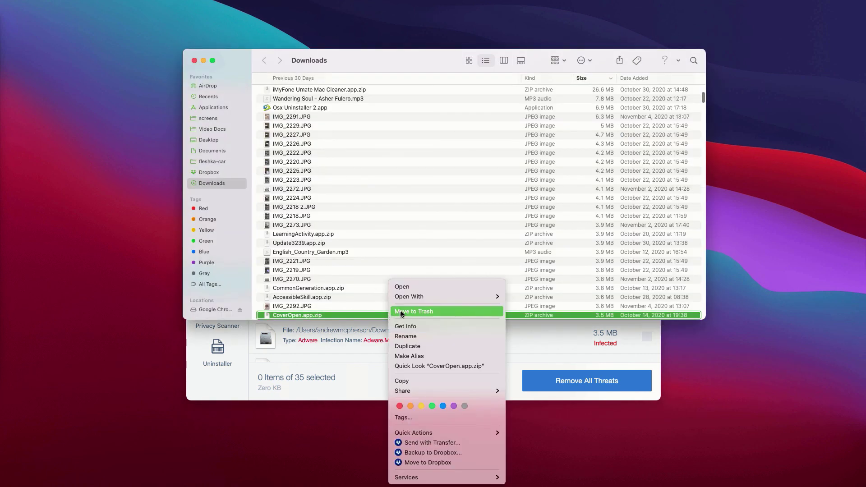
click(404, 311)
click(194, 60)
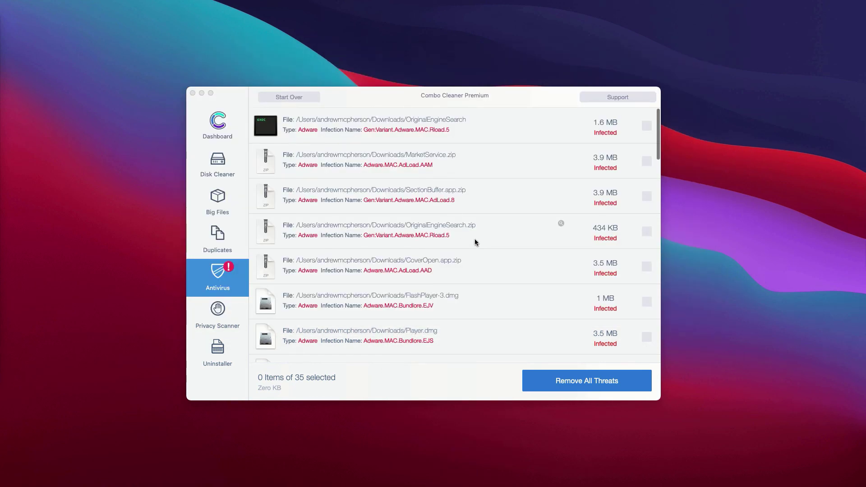
click(490, 96)
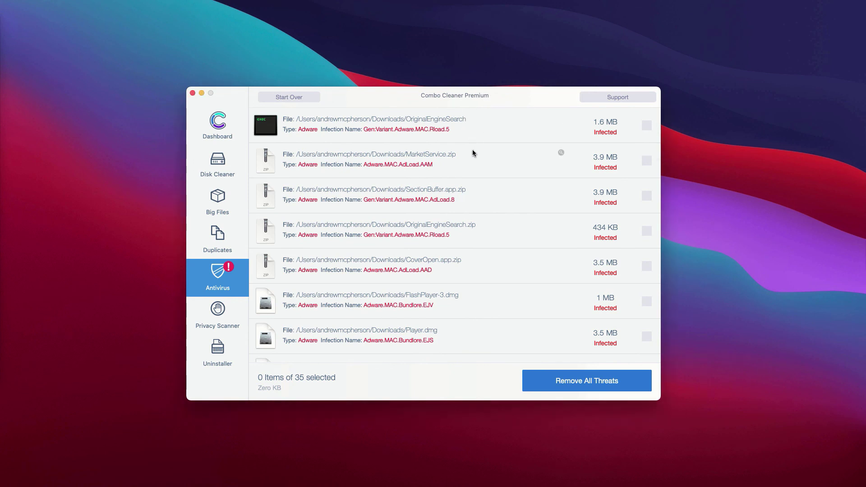